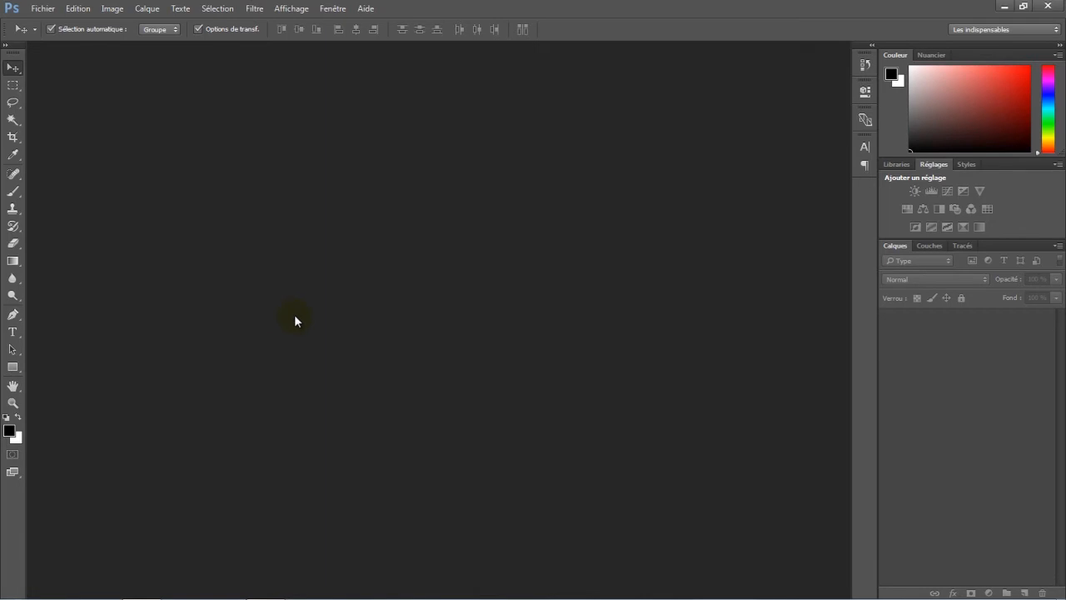
Step: Open the JPEG image gfgf from the desktop
{"action": "left_click", "coordinate": [43, 9]}
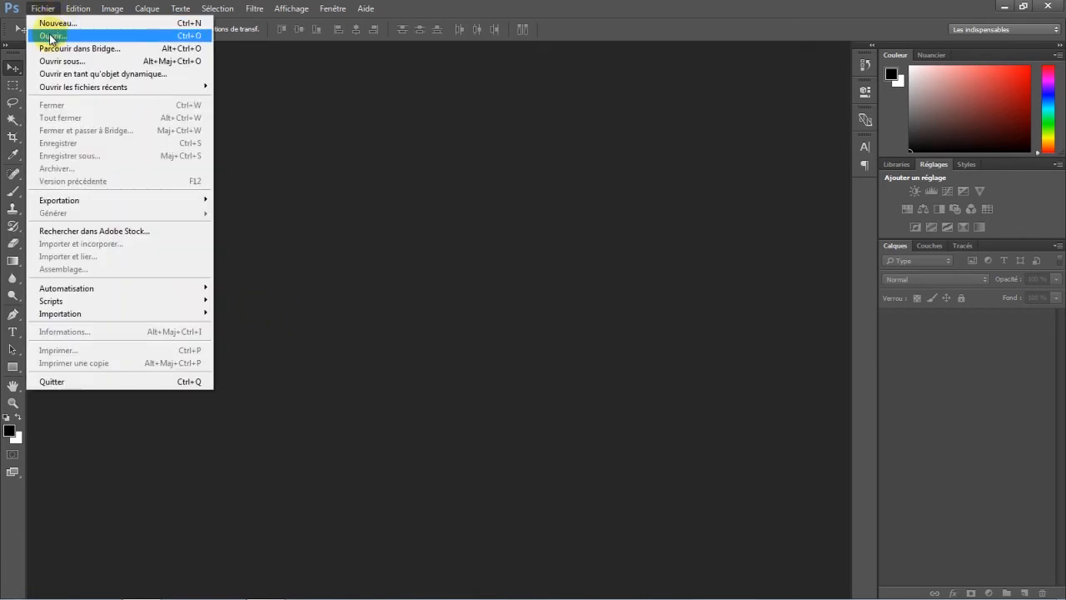
{"action": "left_click", "coordinate": [50, 34]}
{"action": "left_click", "coordinate": [307, 237]}
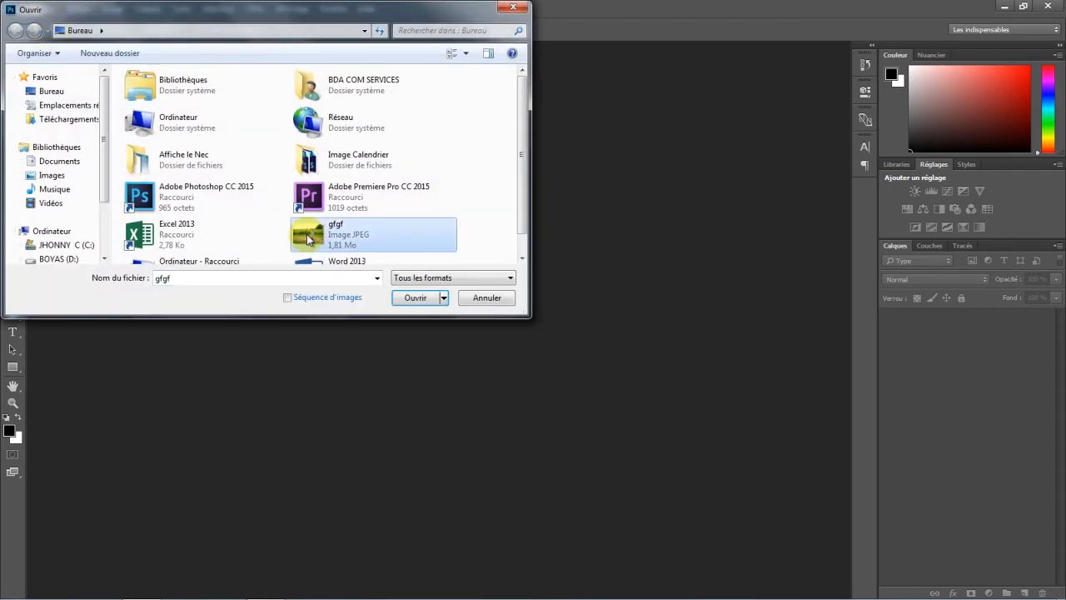
{"action": "double_click", "coordinate": [307, 237]}
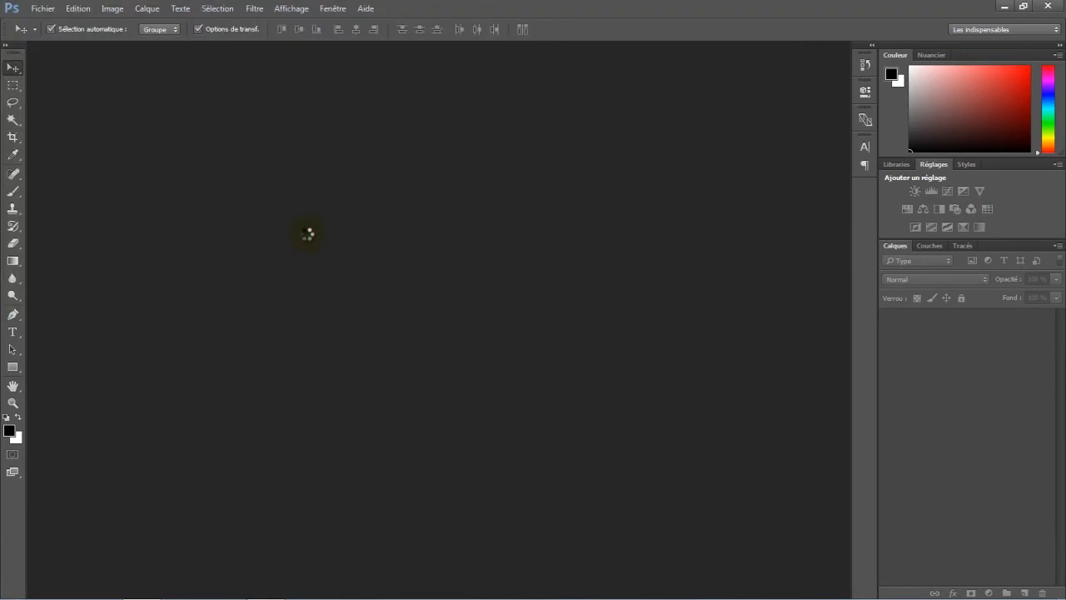
{"action": "scroll", "coordinate": [307, 234], "scroll_direction": "down", "scroll_amount": 1}
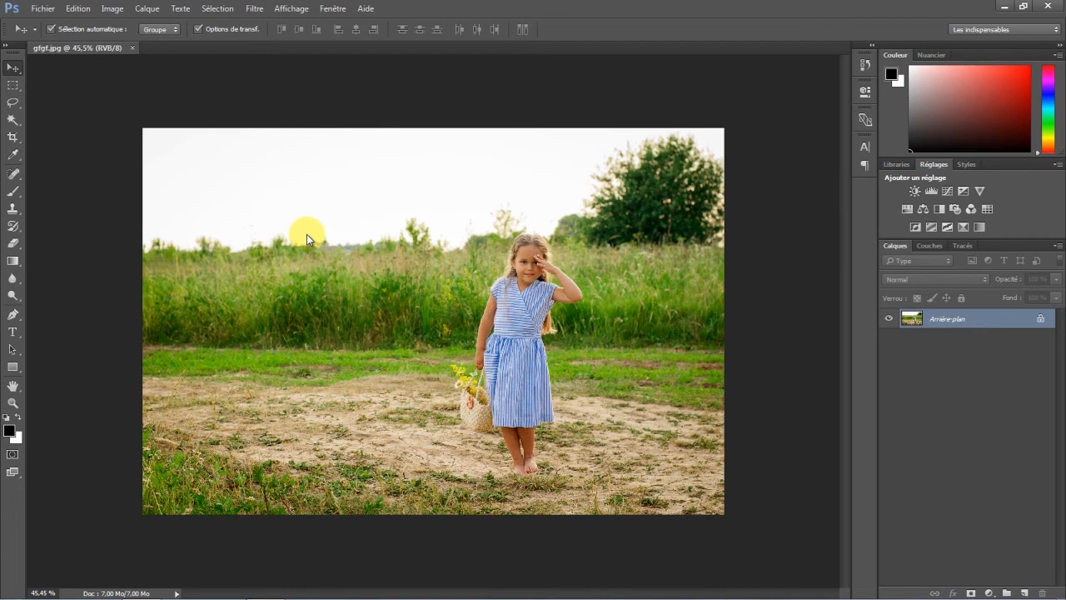
Step: Activate the Spot Healing Brush and set its brush size to 115 px
{"action": "left_click", "coordinate": [10, 179]}
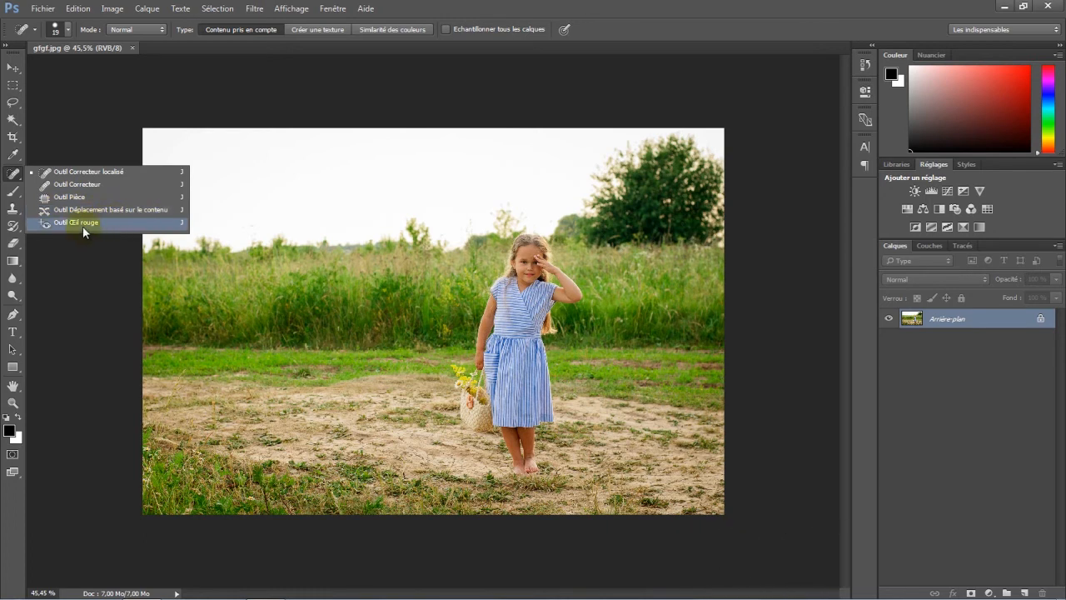
{"action": "left_click", "coordinate": [65, 173]}
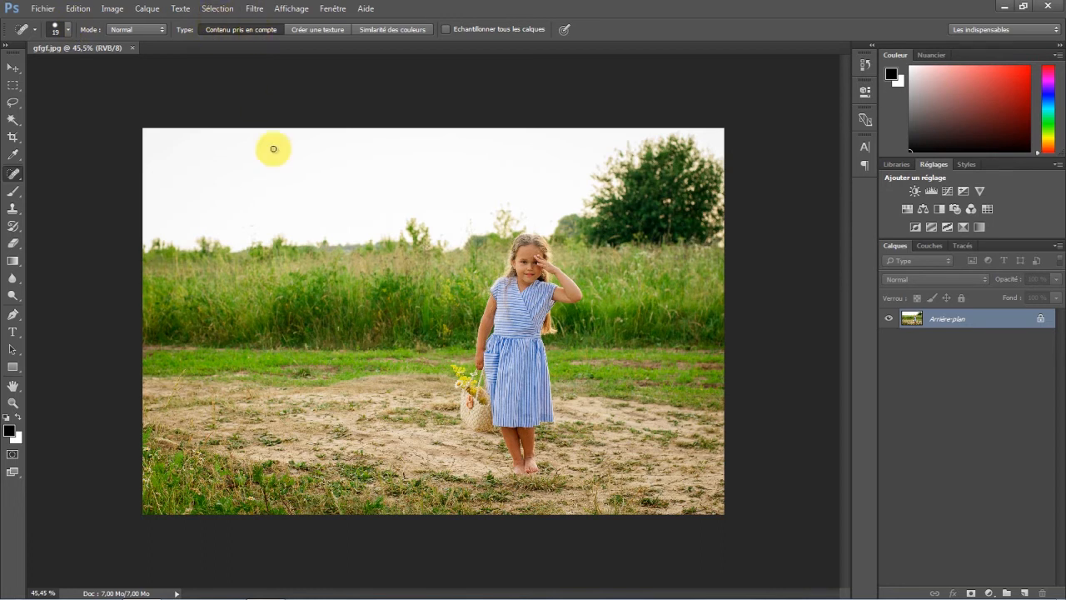
{"action": "left_click", "coordinate": [67, 29]}
{"action": "left_click", "coordinate": [65, 68]}
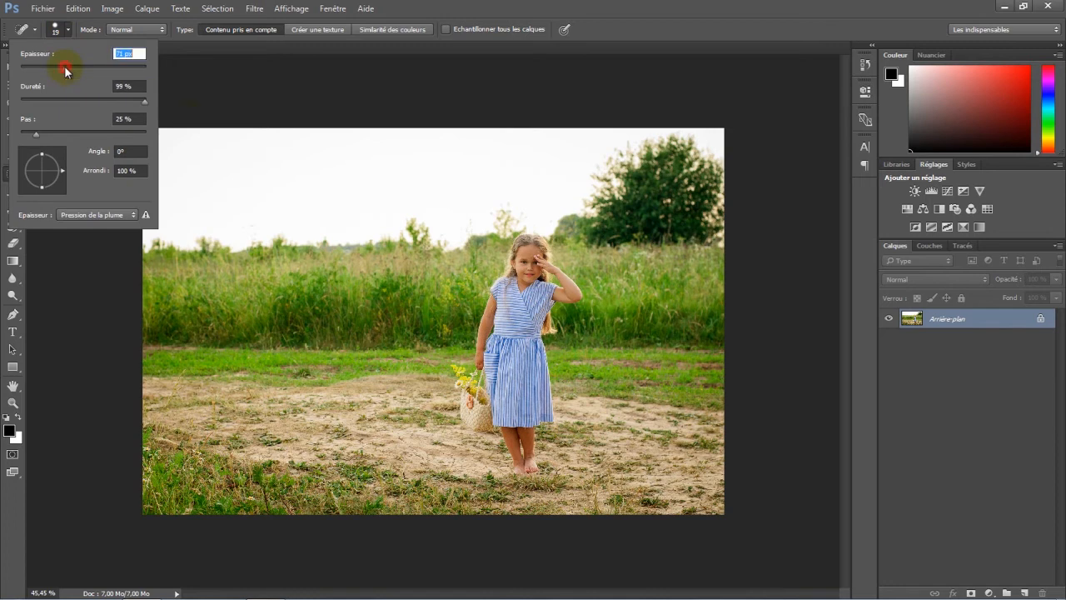
{"action": "left_click", "coordinate": [88, 68]}
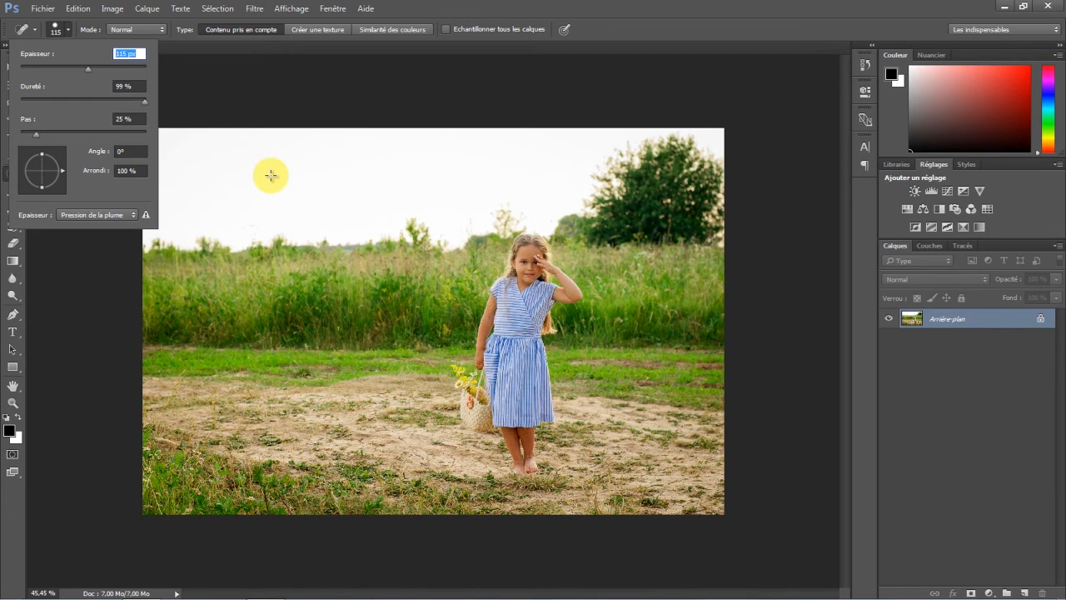
{"action": "left_click", "coordinate": [271, 175]}
{"action": "left_click", "coordinate": [334, 201]}
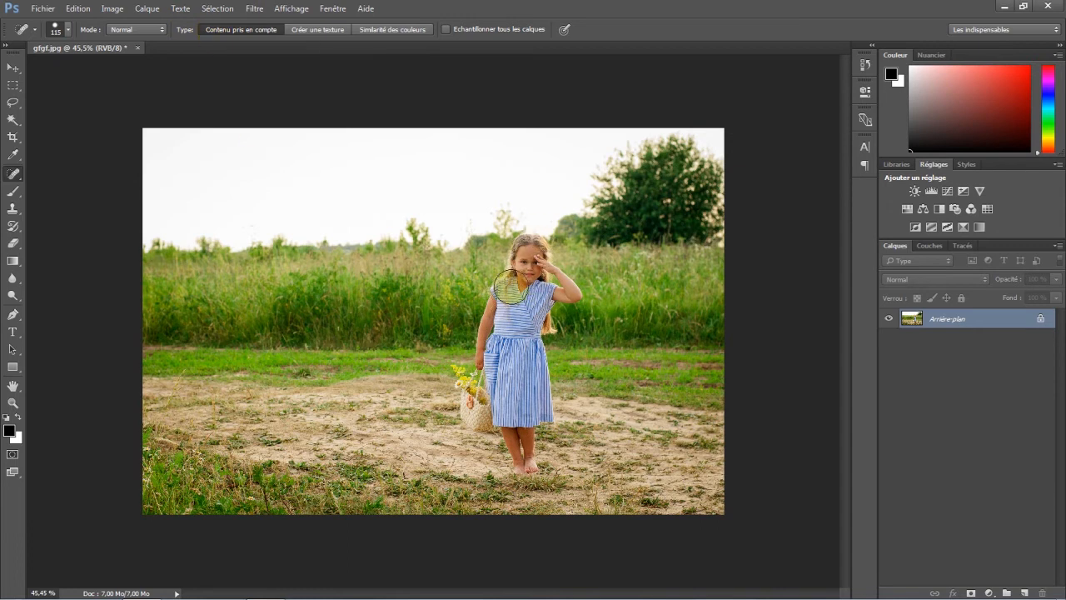
Step: Paint over the whole girl and her basket with the Spot Healing Brush to remove her from the field
{"action": "mouse_move", "coordinate": [519, 245]}
{"action": "left_mouse_down"}
{"action": "mouse_move", "coordinate": [465, 371]}
{"action": "mouse_move", "coordinate": [512, 454]}
{"action": "mouse_move", "coordinate": [494, 450]}
{"action": "mouse_move", "coordinate": [474, 420]}
{"action": "mouse_move", "coordinate": [489, 422]}
{"action": "mouse_move", "coordinate": [529, 473]}
{"action": "mouse_move", "coordinate": [537, 460]}
{"action": "mouse_move", "coordinate": [498, 387]}
{"action": "mouse_move", "coordinate": [533, 232]}
{"action": "mouse_move", "coordinate": [573, 290]}
{"action": "mouse_move", "coordinate": [536, 262]}
{"action": "mouse_move", "coordinate": [563, 318]}
{"action": "mouse_move", "coordinate": [541, 374]}
{"action": "mouse_move", "coordinate": [542, 445]}
{"action": "mouse_move", "coordinate": [532, 435]}
{"action": "mouse_move", "coordinate": [537, 283]}
{"action": "mouse_move", "coordinate": [517, 383]}
{"action": "left_mouse_up"}
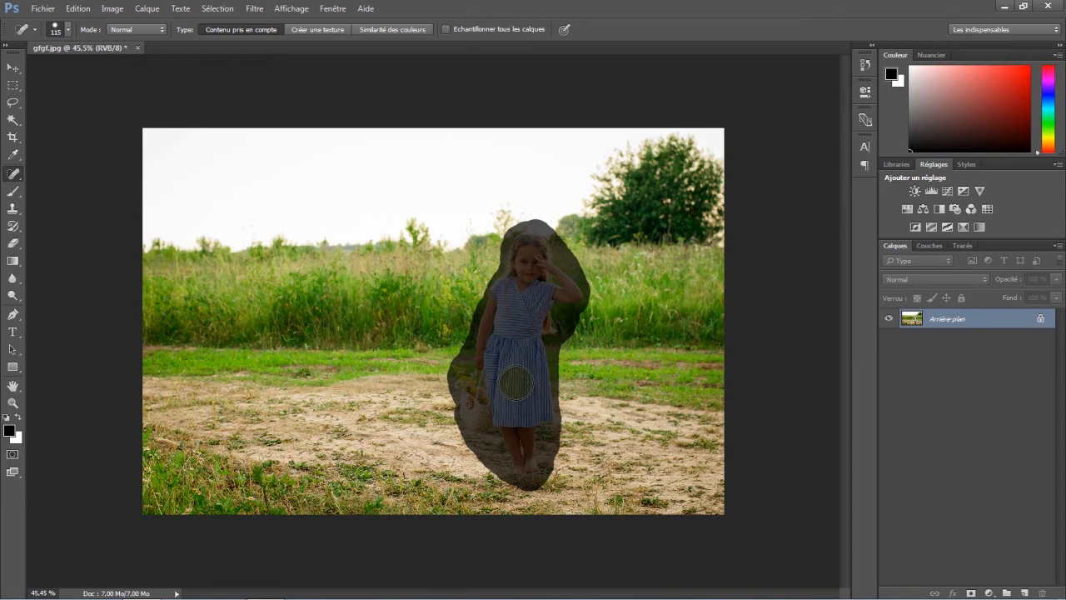
{"action": "left_click_drag", "start_coordinate": [516, 381], "coordinate": [515, 382]}
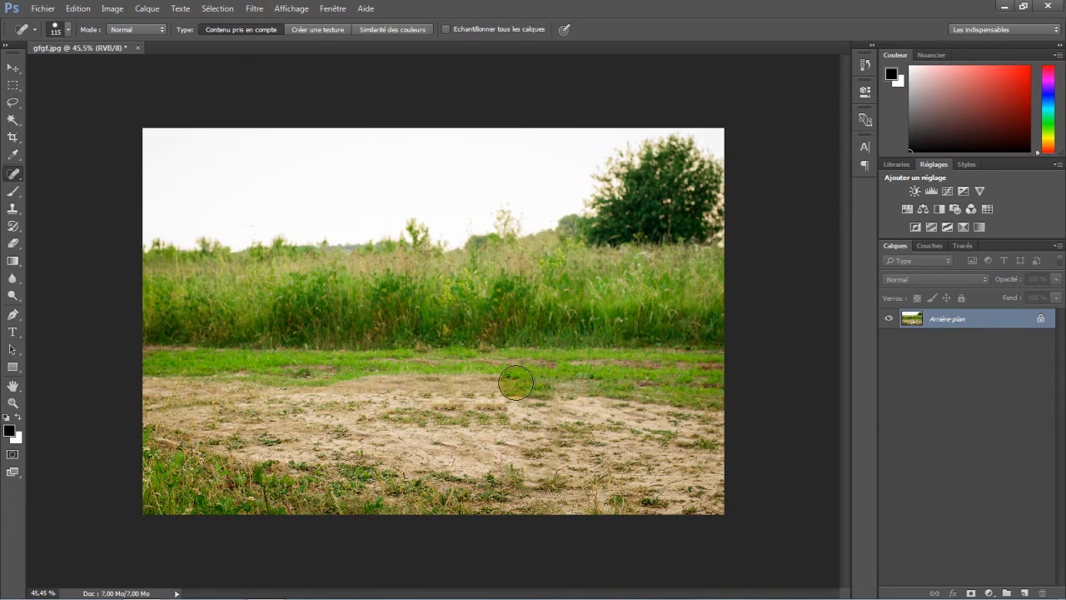
{"action": "left_click", "coordinate": [456, 255]}
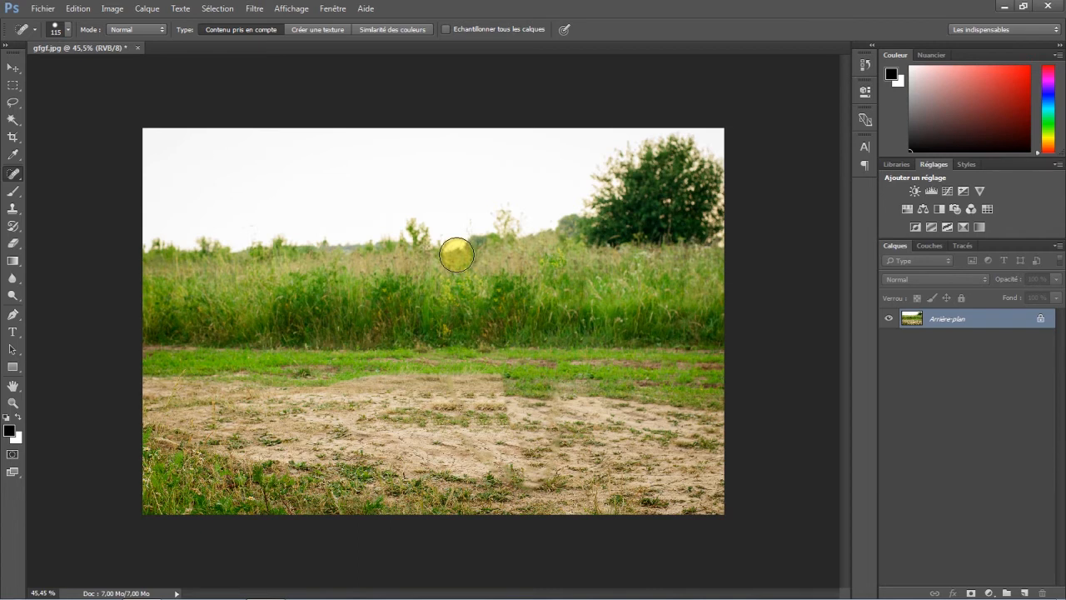
Step: Revert the image to its opening state gfgf.jpg in the history, undoing the spot healing
{"action": "left_click", "coordinate": [865, 65]}
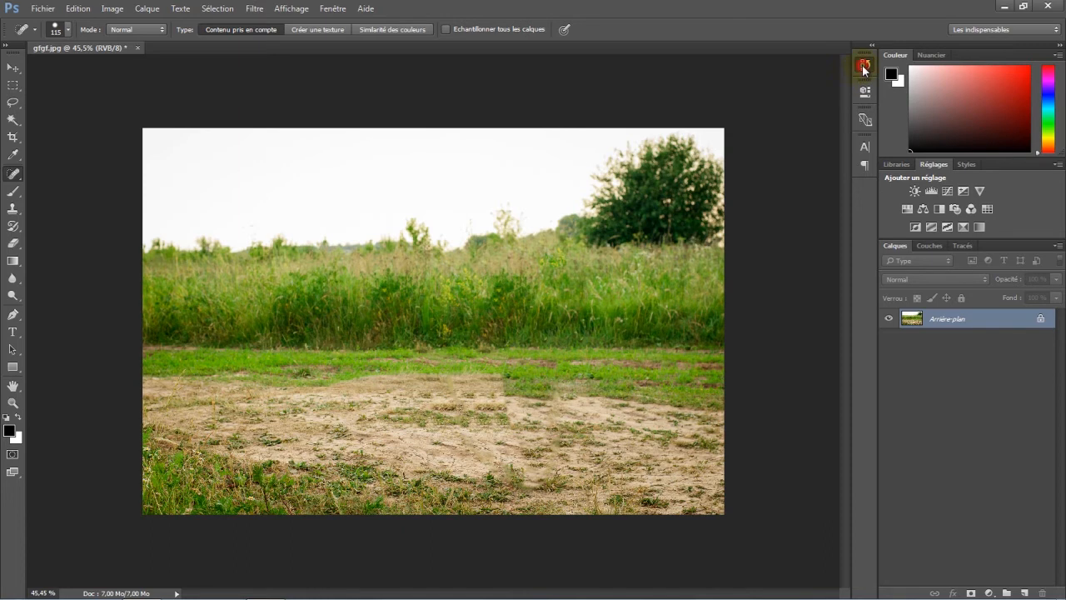
{"action": "scroll", "coordinate": [787, 78], "scroll_direction": "up", "scroll_amount": 2}
{"action": "left_click", "coordinate": [782, 73]}
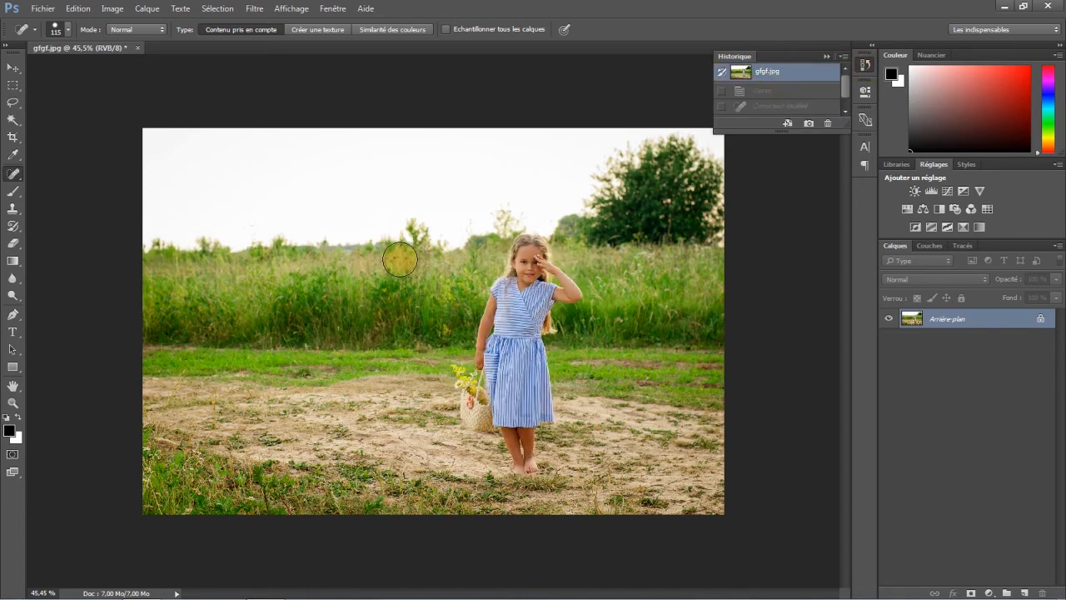
Step: Activate the Healing Brush with sampled source, set its size to 124 px and enable aligned sampling
{"action": "right_click", "coordinate": [13, 174]}
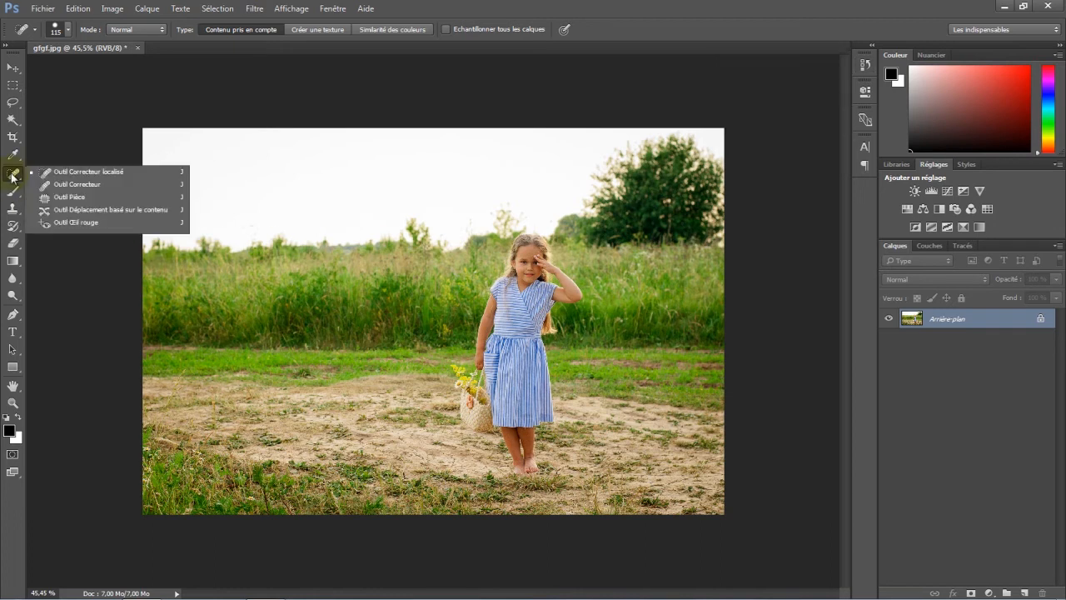
{"action": "left_click", "coordinate": [76, 184]}
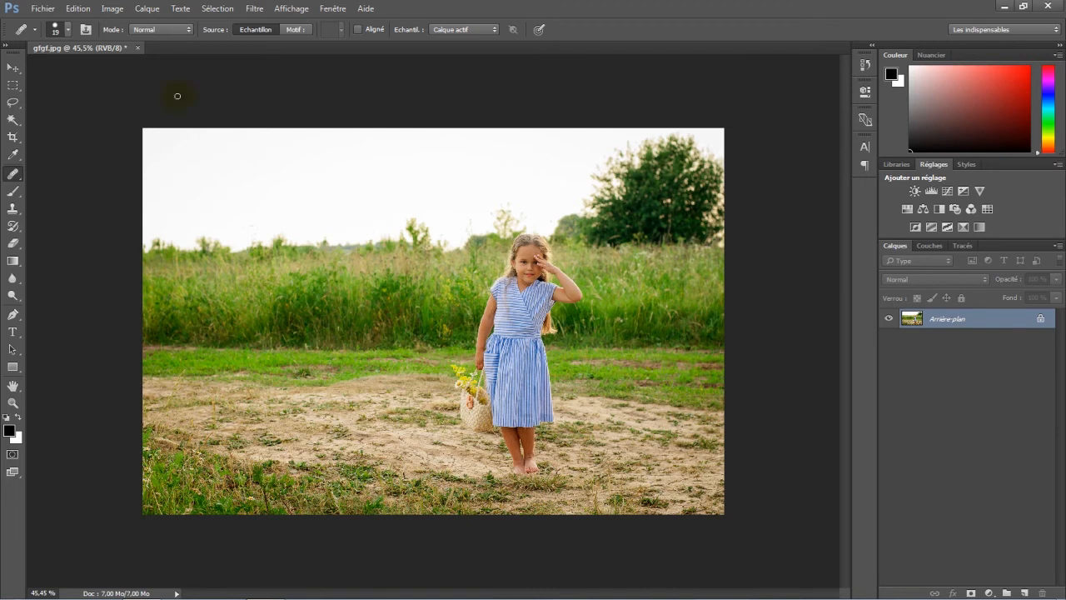
{"action": "left_click", "coordinate": [68, 29]}
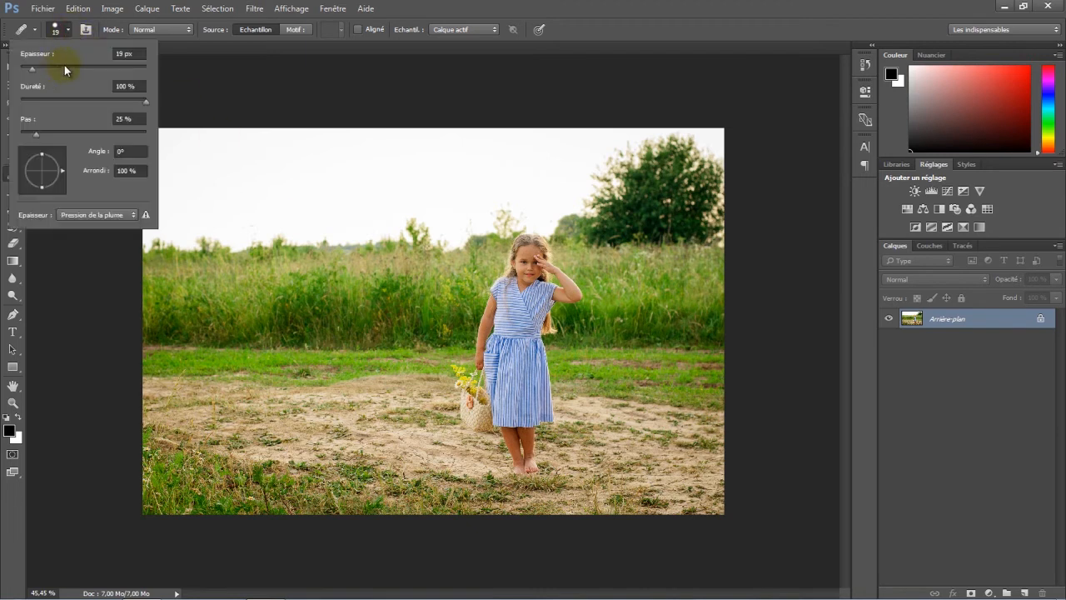
{"action": "left_click", "coordinate": [51, 67]}
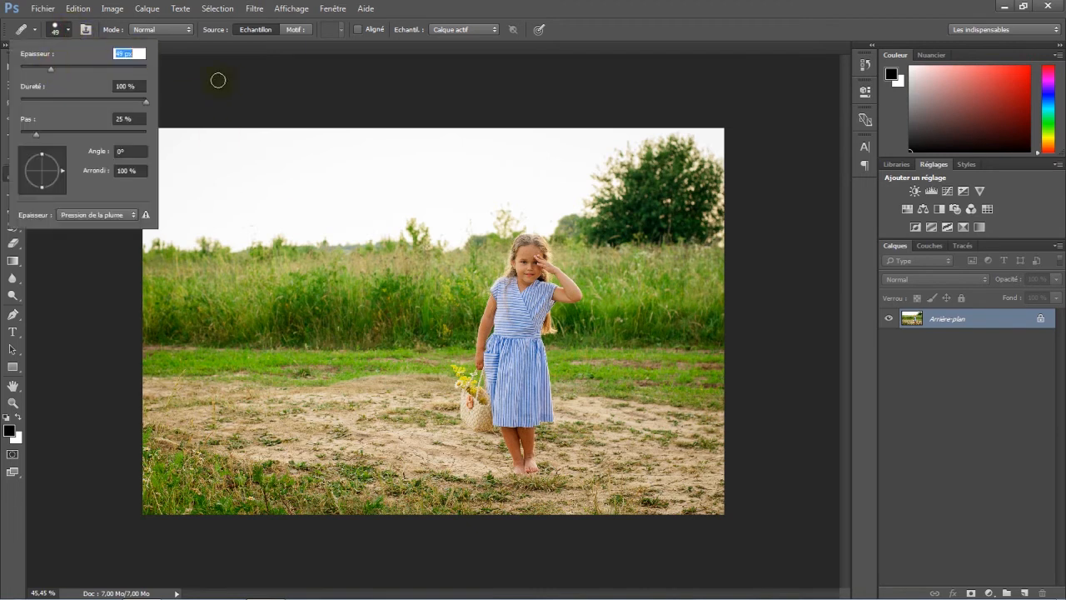
{"action": "right_click", "coordinate": [266, 186], "text": "alt"}
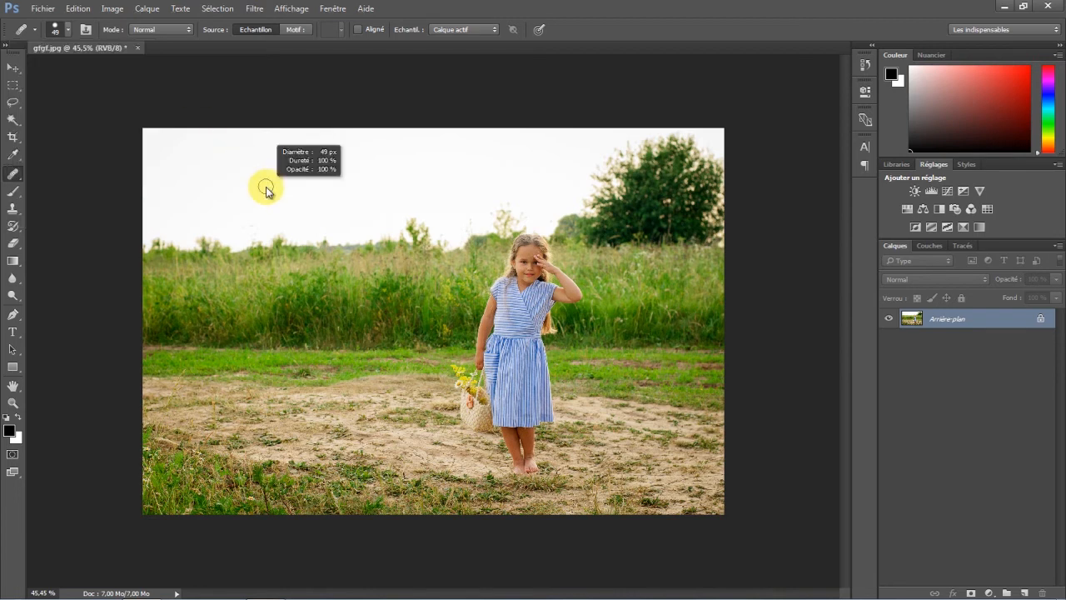
{"action": "mouse_move", "coordinate": [266, 189]}
{"action": "left_mouse_down"}
{"action": "mouse_move", "coordinate": [286, 192]}
{"action": "mouse_move", "coordinate": [271, 182]}
{"action": "mouse_move", "coordinate": [268, 159]}
{"action": "mouse_move", "coordinate": [274, 210]}
{"action": "mouse_move", "coordinate": [291, 191]}
{"action": "mouse_move", "coordinate": [278, 164]}
{"action": "left_mouse_up"}
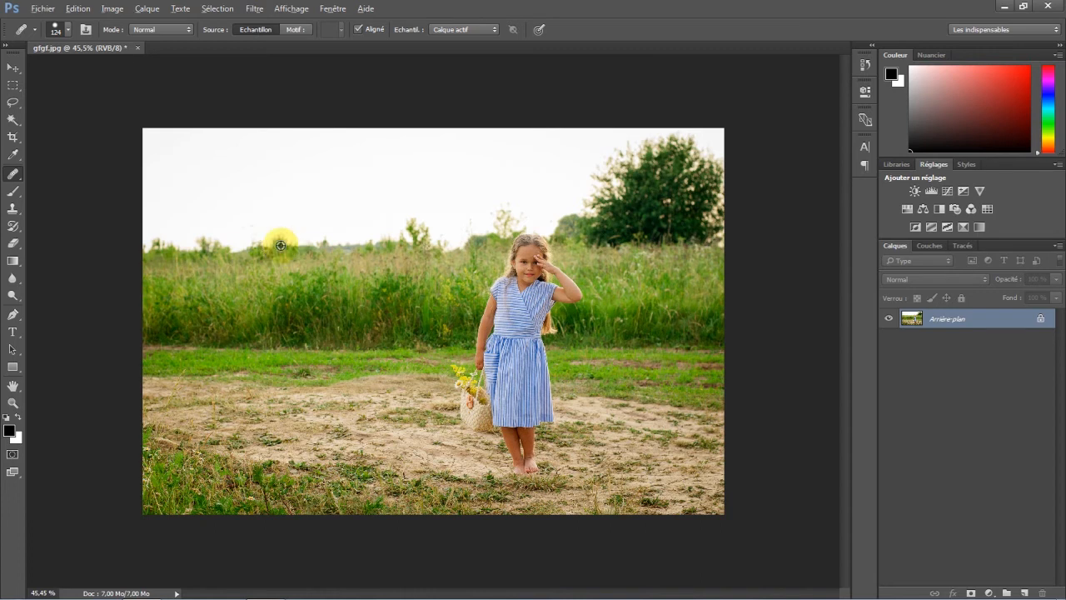
Step: Sample the horizon vegetation to the girl's left and paint over her from head to feet with the Healing Brush
{"action": "left_click", "coordinate": [280, 244], "text": "alt"}
{"action": "left_click", "coordinate": [532, 238]}
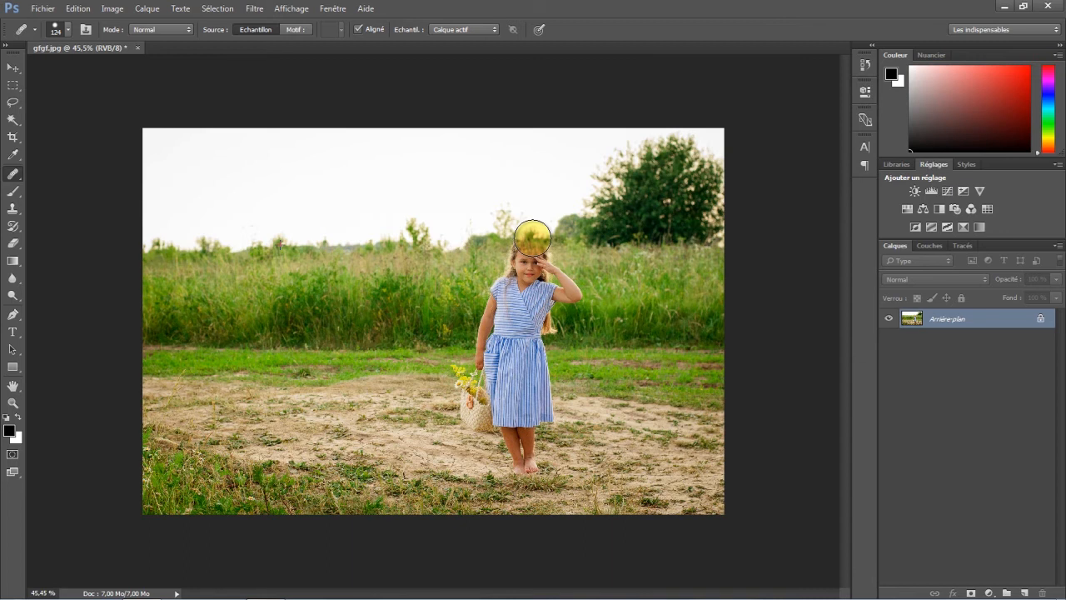
{"action": "mouse_move", "coordinate": [532, 238]}
{"action": "left_mouse_down"}
{"action": "mouse_move", "coordinate": [517, 277]}
{"action": "mouse_move", "coordinate": [538, 280]}
{"action": "mouse_move", "coordinate": [547, 263]}
{"action": "mouse_move", "coordinate": [571, 309]}
{"action": "mouse_move", "coordinate": [526, 310]}
{"action": "mouse_move", "coordinate": [489, 289]}
{"action": "mouse_move", "coordinate": [513, 282]}
{"action": "mouse_move", "coordinate": [518, 320]}
{"action": "mouse_move", "coordinate": [475, 339]}
{"action": "mouse_move", "coordinate": [534, 326]}
{"action": "mouse_move", "coordinate": [490, 343]}
{"action": "mouse_move", "coordinate": [488, 359]}
{"action": "mouse_move", "coordinate": [537, 358]}
{"action": "mouse_move", "coordinate": [498, 389]}
{"action": "mouse_move", "coordinate": [550, 400]}
{"action": "mouse_move", "coordinate": [448, 392]}
{"action": "mouse_move", "coordinate": [468, 373]}
{"action": "mouse_move", "coordinate": [486, 429]}
{"action": "mouse_move", "coordinate": [540, 433]}
{"action": "mouse_move", "coordinate": [496, 444]}
{"action": "mouse_move", "coordinate": [524, 464]}
{"action": "left_mouse_up"}
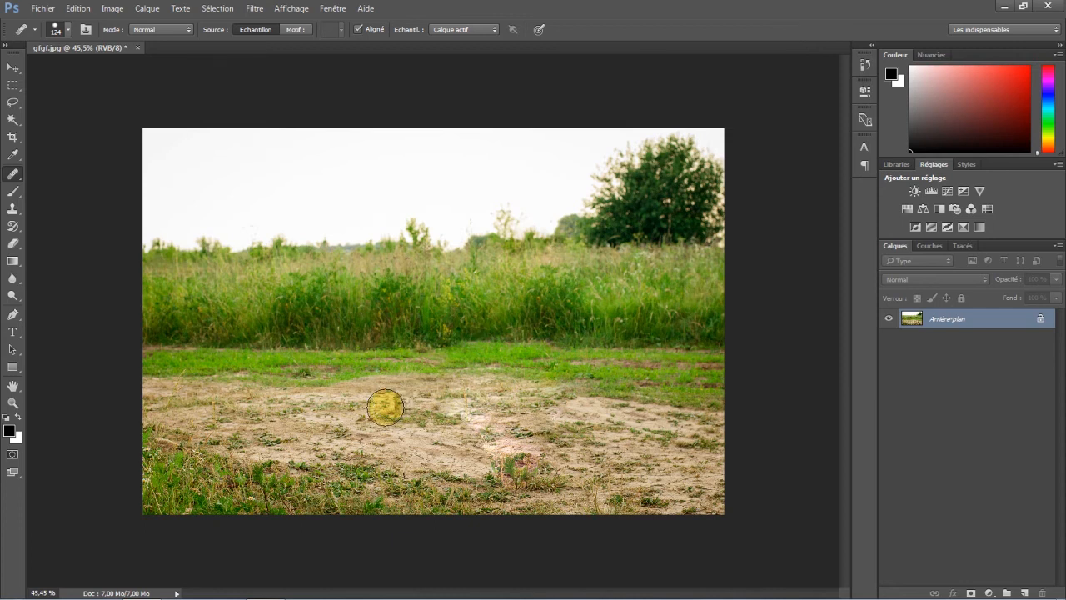
Step: Return to the image's opening history state, discarding the Healing Brush correction
{"action": "left_click", "coordinate": [865, 64]}
{"action": "left_click", "coordinate": [787, 74]}
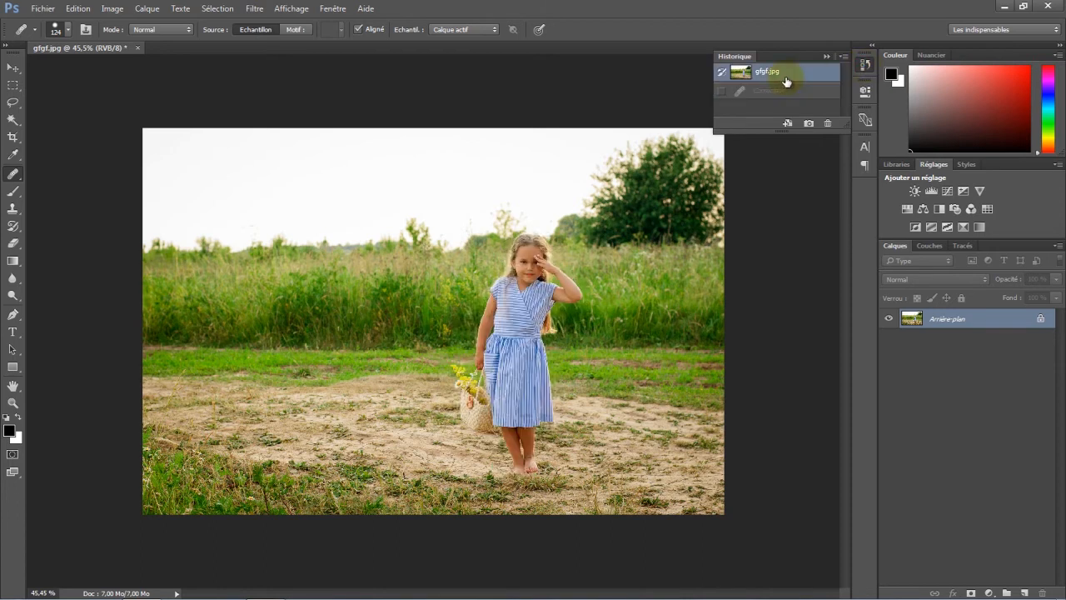
Step: Outline the girl and her basket with the Patch tool, and subtract the excess grass area beside her raised arm
{"action": "right_click", "coordinate": [12, 174]}
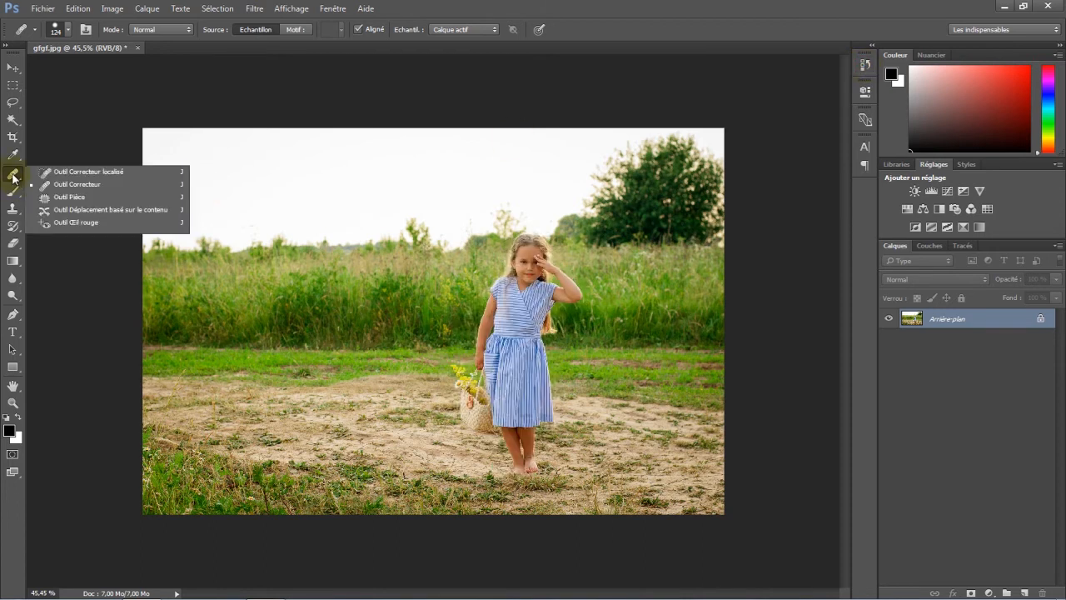
{"action": "left_click", "coordinate": [71, 199]}
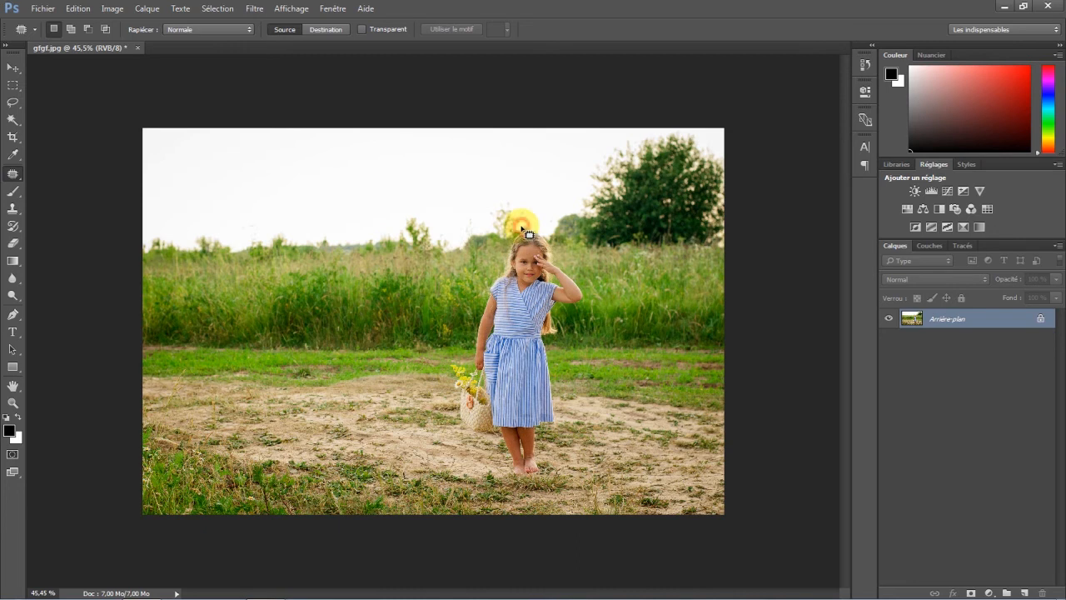
{"action": "left_click_drag", "start_coordinate": [505, 271], "coordinate": [488, 303]}
{"action": "mouse_move", "coordinate": [469, 367]}
{"action": "left_mouse_down"}
{"action": "mouse_move", "coordinate": [457, 426]}
{"action": "mouse_move", "coordinate": [499, 444]}
{"action": "mouse_move", "coordinate": [513, 483]}
{"action": "mouse_move", "coordinate": [531, 490]}
{"action": "mouse_move", "coordinate": [544, 487]}
{"action": "mouse_move", "coordinate": [543, 444]}
{"action": "mouse_move", "coordinate": [562, 421]}
{"action": "mouse_move", "coordinate": [557, 362]}
{"action": "left_mouse_up"}
{"action": "mouse_move", "coordinate": [653, 293]}
{"action": "left_mouse_down"}
{"action": "mouse_move", "coordinate": [635, 267]}
{"action": "mouse_move", "coordinate": [574, 263]}
{"action": "mouse_move", "coordinate": [540, 225]}
{"action": "mouse_move", "coordinate": [525, 233]}
{"action": "left_mouse_up"}
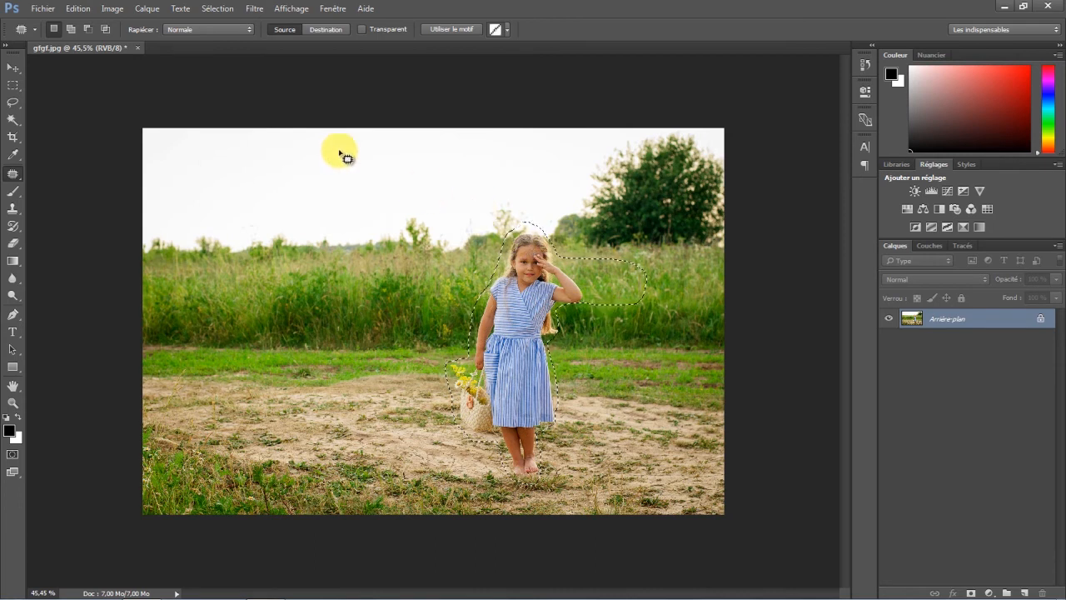
{"action": "left_click", "coordinate": [89, 29]}
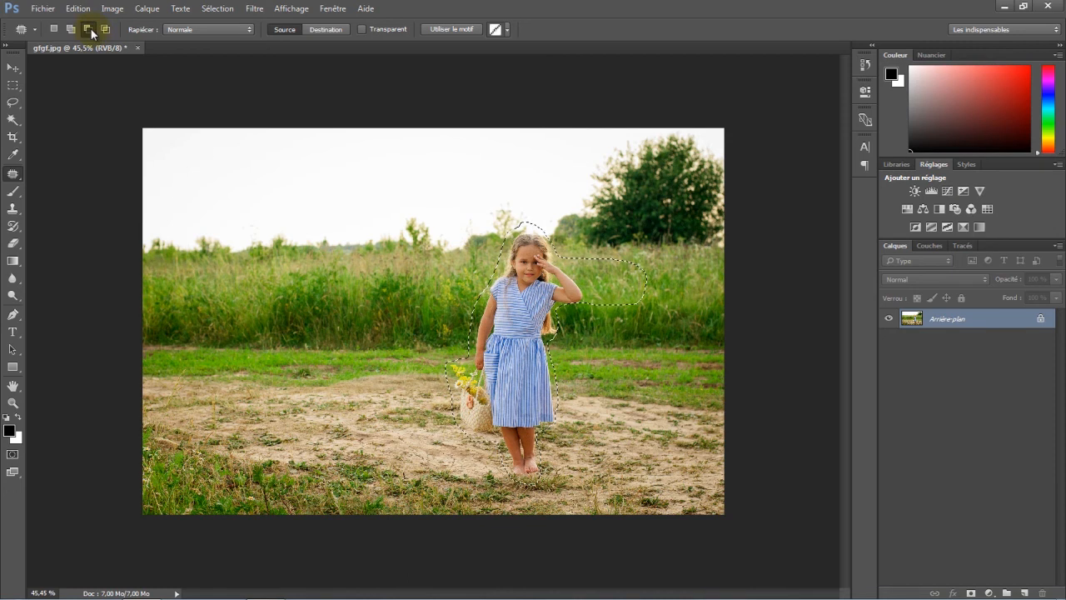
{"action": "mouse_move", "coordinate": [571, 236]}
{"action": "left_mouse_down"}
{"action": "mouse_move", "coordinate": [642, 246]}
{"action": "mouse_move", "coordinate": [667, 267]}
{"action": "mouse_move", "coordinate": [672, 298]}
{"action": "mouse_move", "coordinate": [657, 327]}
{"action": "mouse_move", "coordinate": [600, 338]}
{"action": "mouse_move", "coordinate": [588, 287]}
{"action": "mouse_move", "coordinate": [572, 240]}
{"action": "left_mouse_up"}
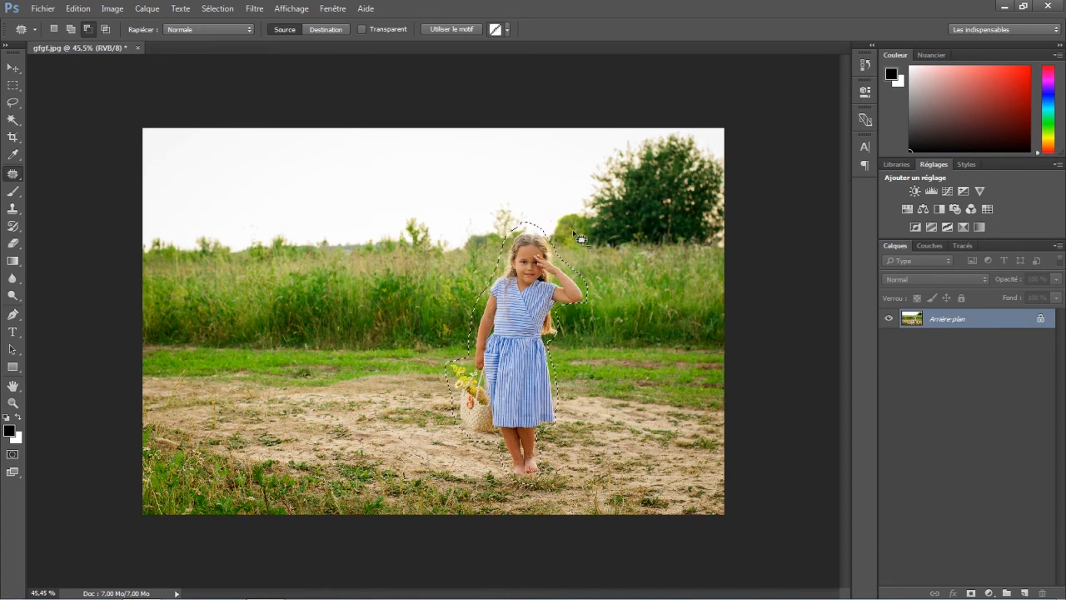
Step: Patch the selected girl with the field area to her left, and deselect
{"action": "left_click", "coordinate": [513, 300]}
{"action": "left_click_drag", "start_coordinate": [521, 308], "coordinate": [333, 308]}
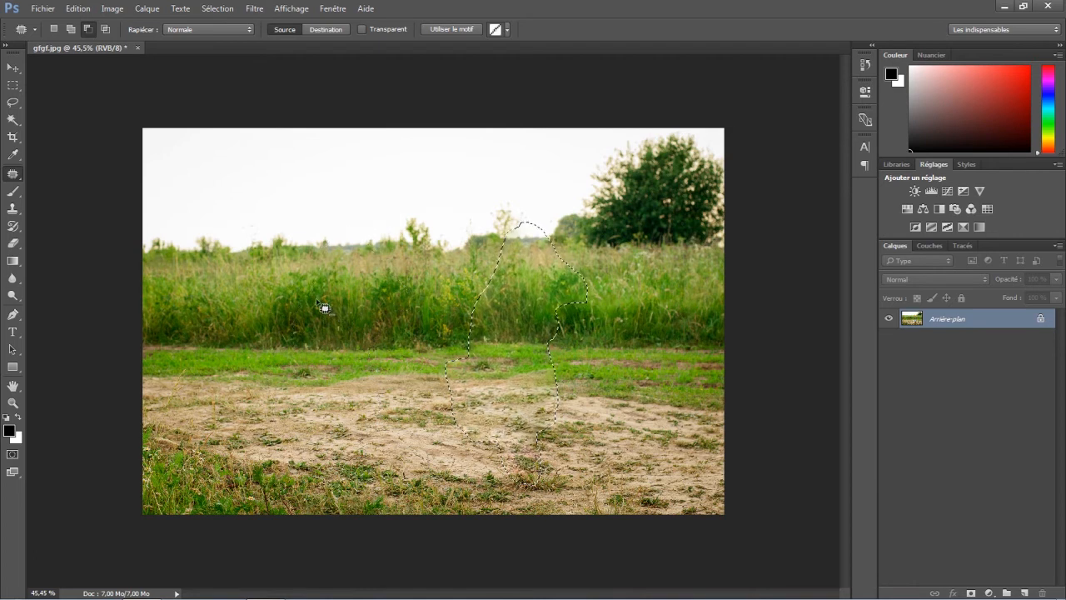
{"action": "left_click", "coordinate": [217, 9]}
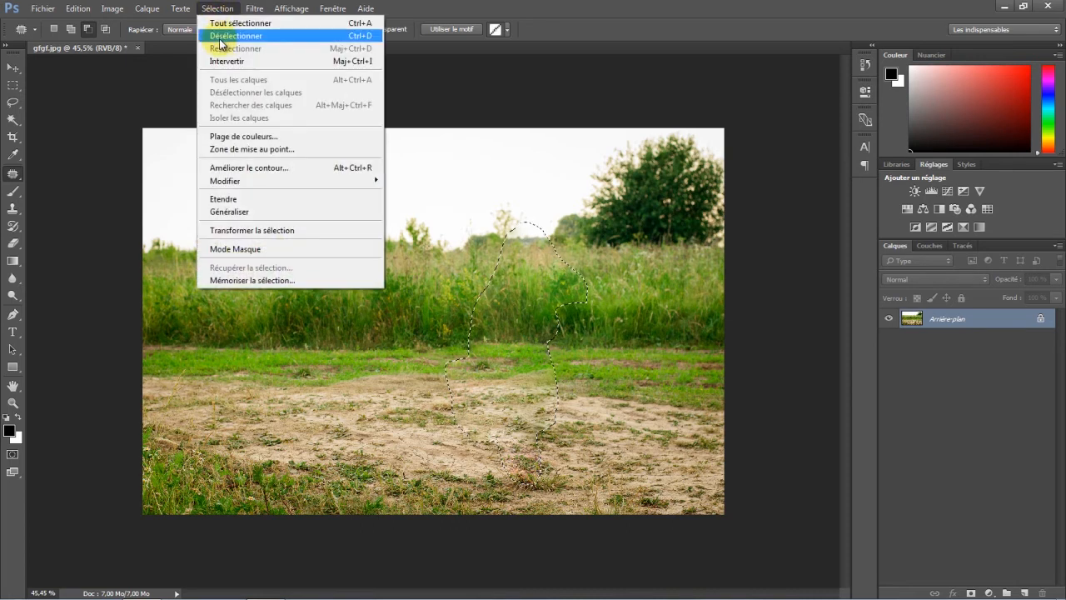
{"action": "left_click", "coordinate": [363, 35]}
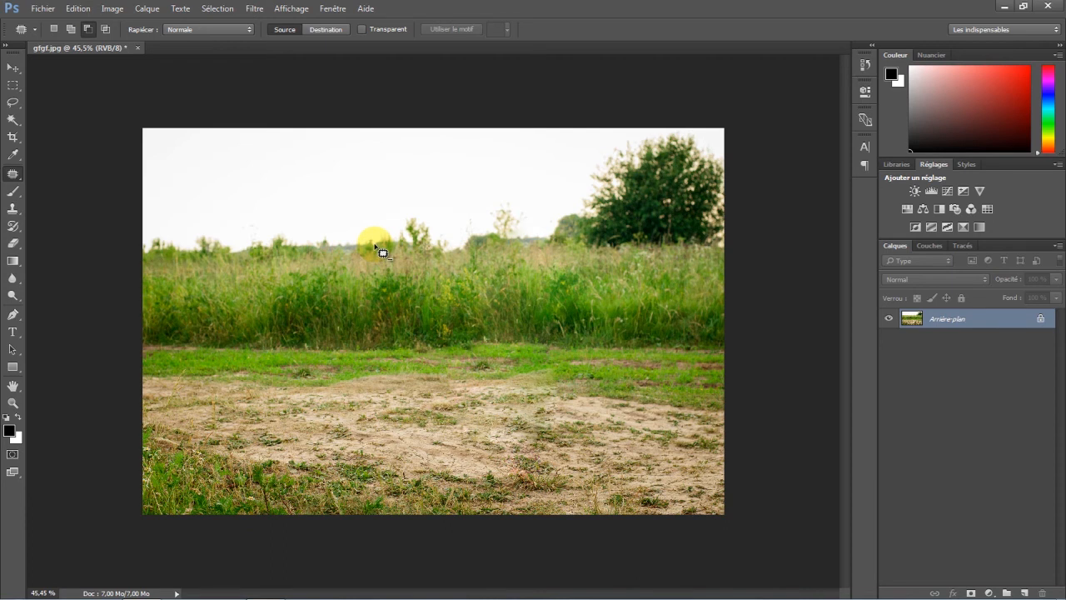
Step: Restore the opening history state gfgf.jpg to undo the patching of the girl
{"action": "left_click_drag", "start_coordinate": [10, 178], "coordinate": [70, 214]}
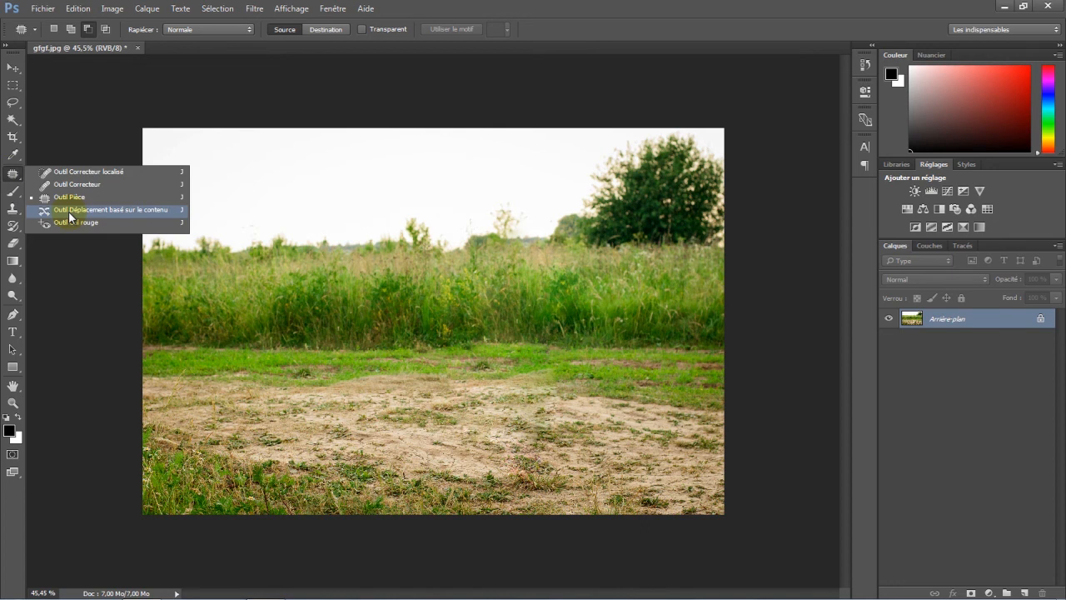
{"action": "left_click", "coordinate": [865, 66]}
{"action": "scroll", "coordinate": [799, 83], "scroll_direction": "up", "scroll_amount": 3}
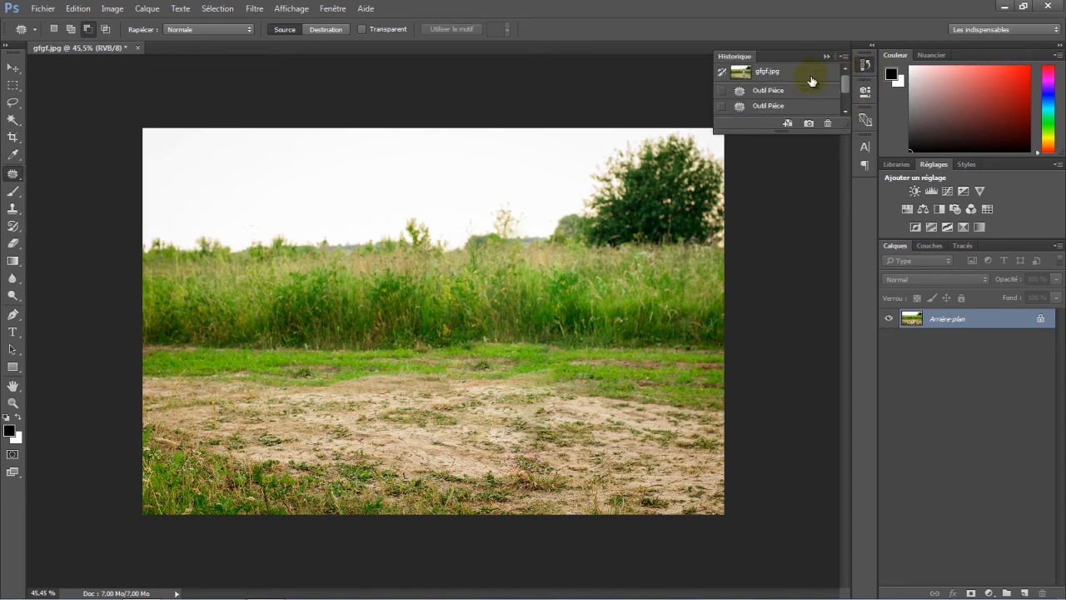
{"action": "left_click", "coordinate": [770, 73]}
{"action": "left_click", "coordinate": [277, 162]}
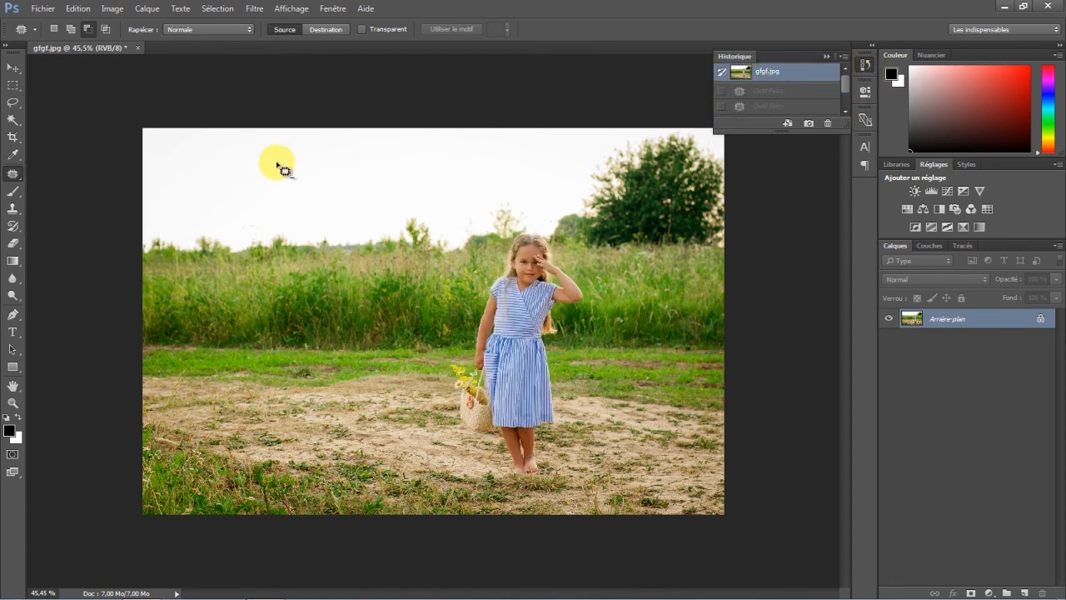
Step: Outline the girl and her basket with the Content-Aware Move tool
{"action": "left_click", "coordinate": [12, 174]}
{"action": "right_click", "coordinate": [11, 175]}
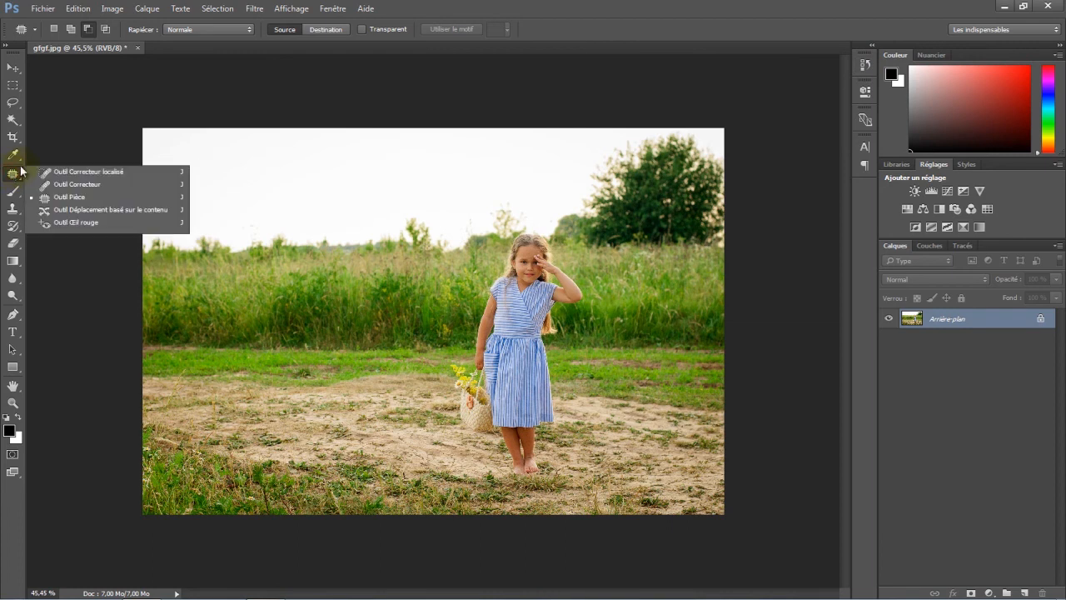
{"action": "left_click", "coordinate": [71, 210]}
{"action": "mouse_move", "coordinate": [522, 220]}
{"action": "left_mouse_down"}
{"action": "mouse_move", "coordinate": [477, 301]}
{"action": "mouse_move", "coordinate": [468, 358]}
{"action": "mouse_move", "coordinate": [449, 368]}
{"action": "mouse_move", "coordinate": [447, 387]}
{"action": "mouse_move", "coordinate": [455, 430]}
{"action": "mouse_move", "coordinate": [483, 443]}
{"action": "mouse_move", "coordinate": [513, 492]}
{"action": "mouse_move", "coordinate": [533, 496]}
{"action": "mouse_move", "coordinate": [557, 478]}
{"action": "mouse_move", "coordinate": [548, 439]}
{"action": "mouse_move", "coordinate": [566, 414]}
{"action": "mouse_move", "coordinate": [557, 346]}
{"action": "mouse_move", "coordinate": [588, 289]}
{"action": "mouse_move", "coordinate": [519, 210]}
{"action": "left_mouse_up"}
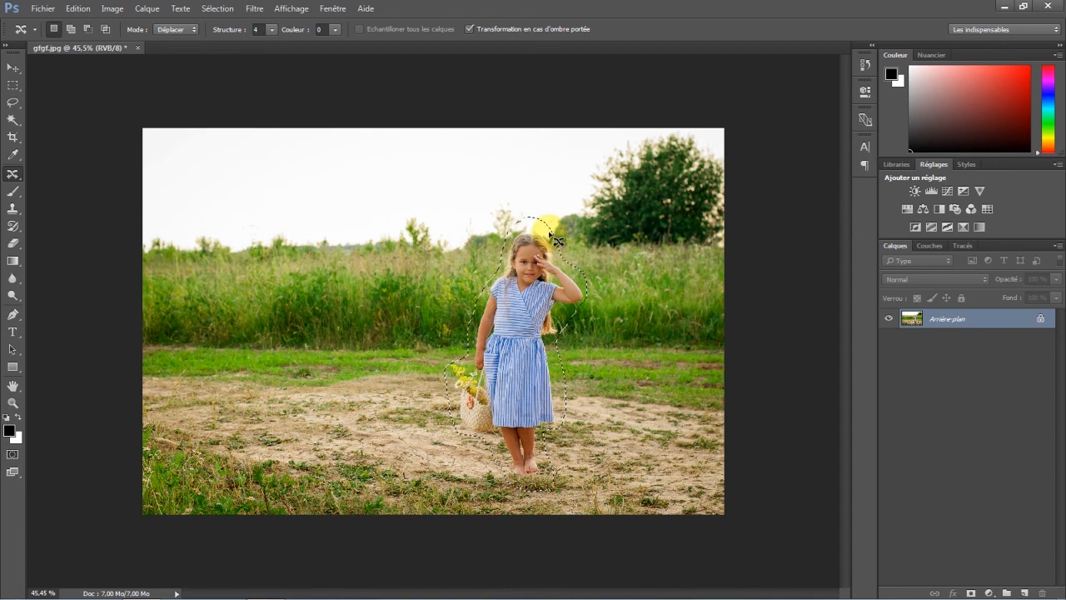
Step: Add the area around the girl's raised arm to the selection, and subtract the excess grass and sky beyond her elbow
{"action": "left_click", "coordinate": [72, 30]}
{"action": "mouse_move", "coordinate": [542, 221]}
{"action": "left_mouse_down"}
{"action": "mouse_move", "coordinate": [587, 221]}
{"action": "mouse_move", "coordinate": [629, 258]}
{"action": "mouse_move", "coordinate": [614, 347]}
{"action": "mouse_move", "coordinate": [576, 370]}
{"action": "left_mouse_up"}
{"action": "left_click_drag", "start_coordinate": [572, 312], "coordinate": [552, 215]}
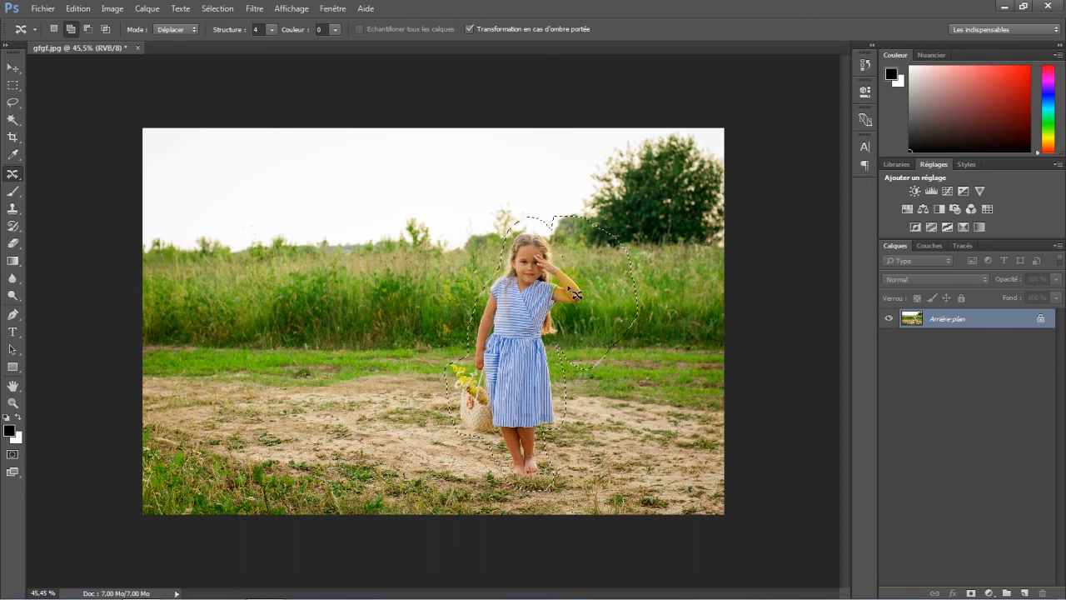
{"action": "left_click", "coordinate": [87, 29]}
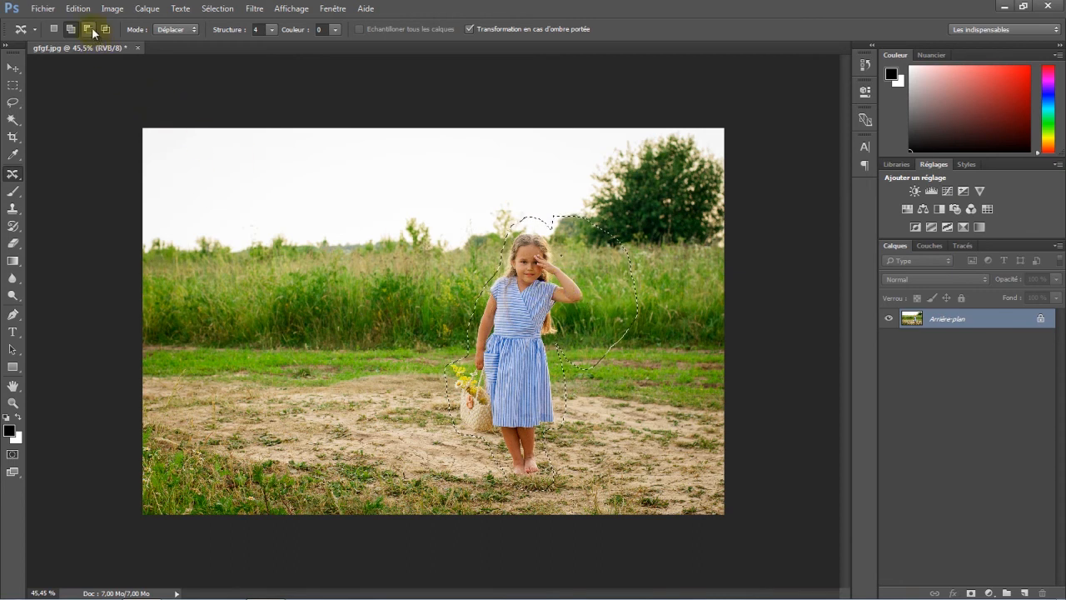
{"action": "mouse_move", "coordinate": [582, 189]}
{"action": "left_mouse_down"}
{"action": "mouse_move", "coordinate": [543, 214]}
{"action": "mouse_move", "coordinate": [556, 255]}
{"action": "left_mouse_up"}
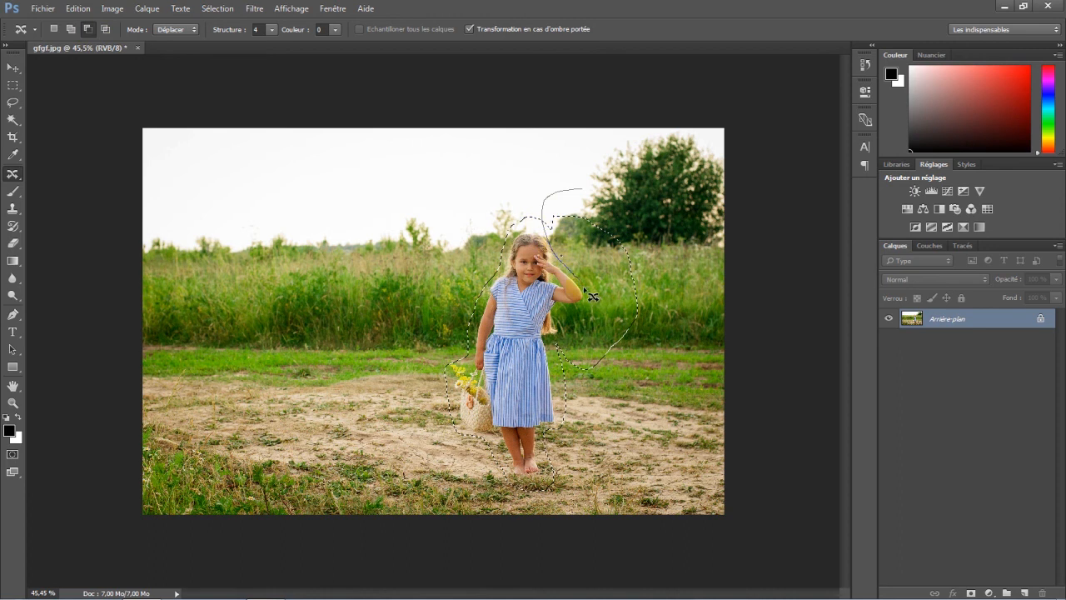
{"action": "mouse_move", "coordinate": [569, 367]}
{"action": "left_mouse_down"}
{"action": "mouse_move", "coordinate": [665, 358]}
{"action": "mouse_move", "coordinate": [638, 223]}
{"action": "mouse_move", "coordinate": [590, 185]}
{"action": "left_mouse_up"}
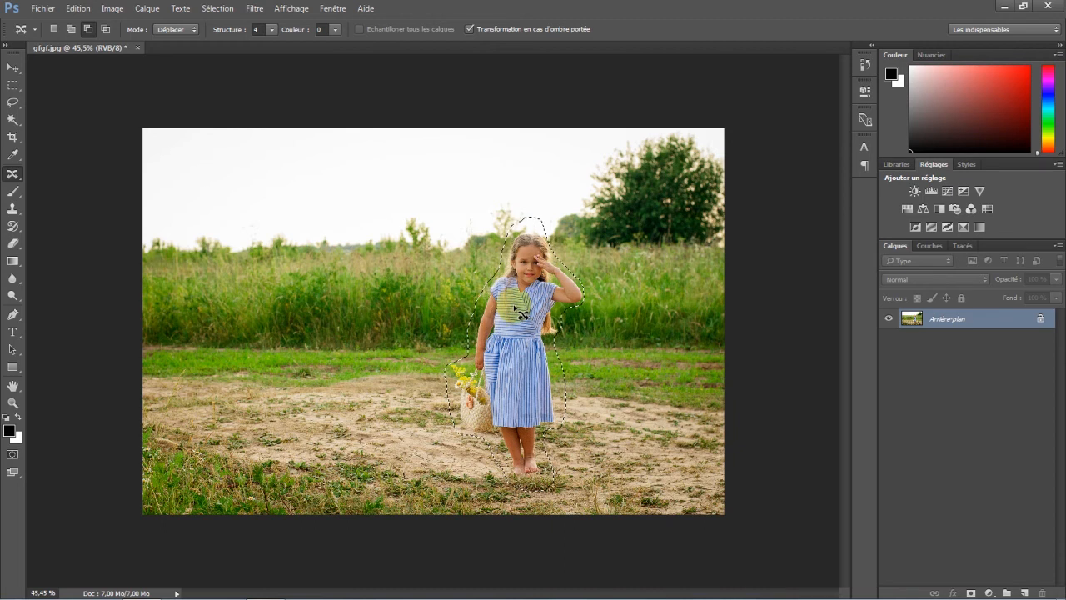
Step: Move the selected girl horizontally to the left part of the field with the Content-Aware Move tool, apply the move, and deselect
{"action": "left_click_drag", "start_coordinate": [520, 310], "coordinate": [325, 309]}
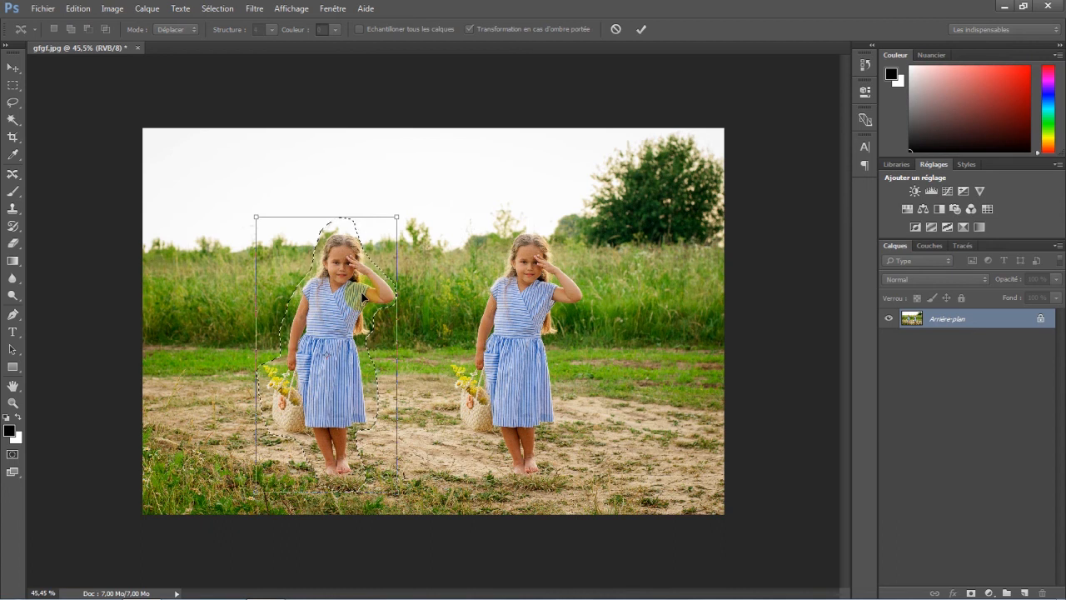
{"action": "left_click", "coordinate": [639, 30]}
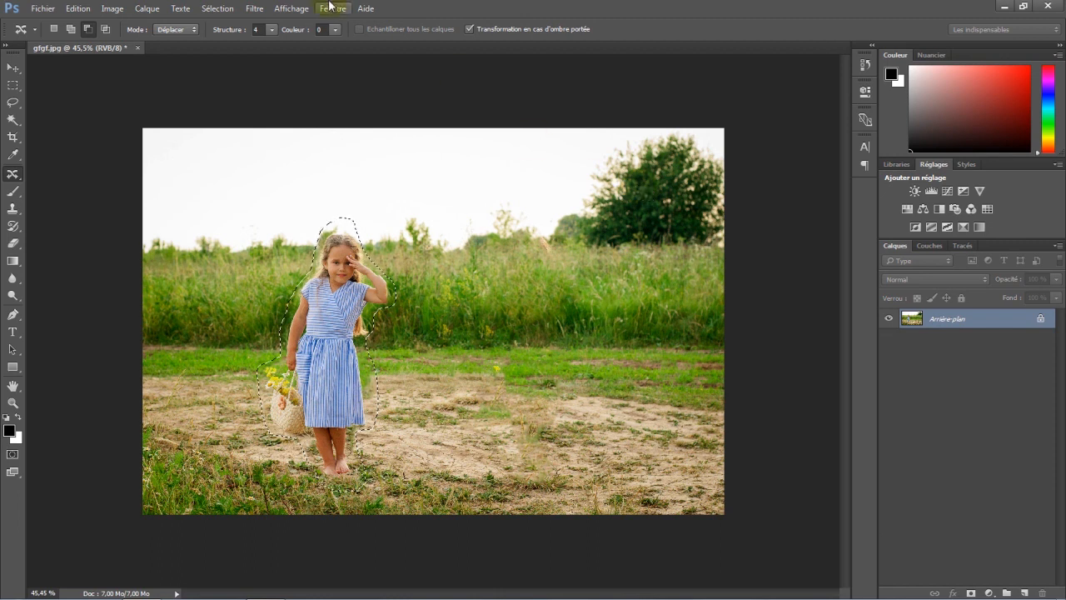
{"action": "left_click", "coordinate": [217, 8]}
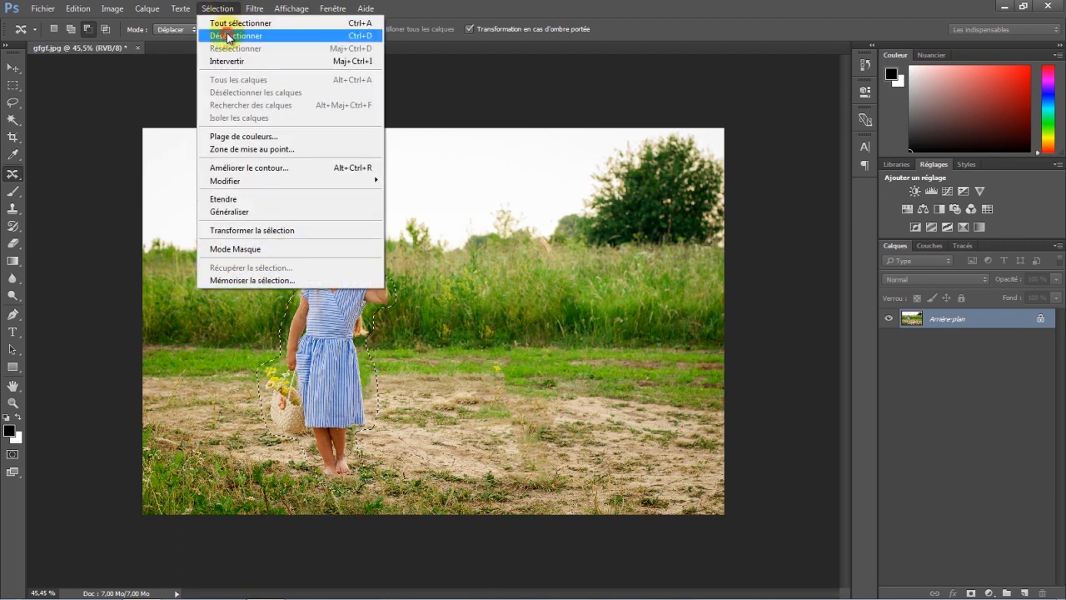
{"action": "left_click", "coordinate": [228, 37]}
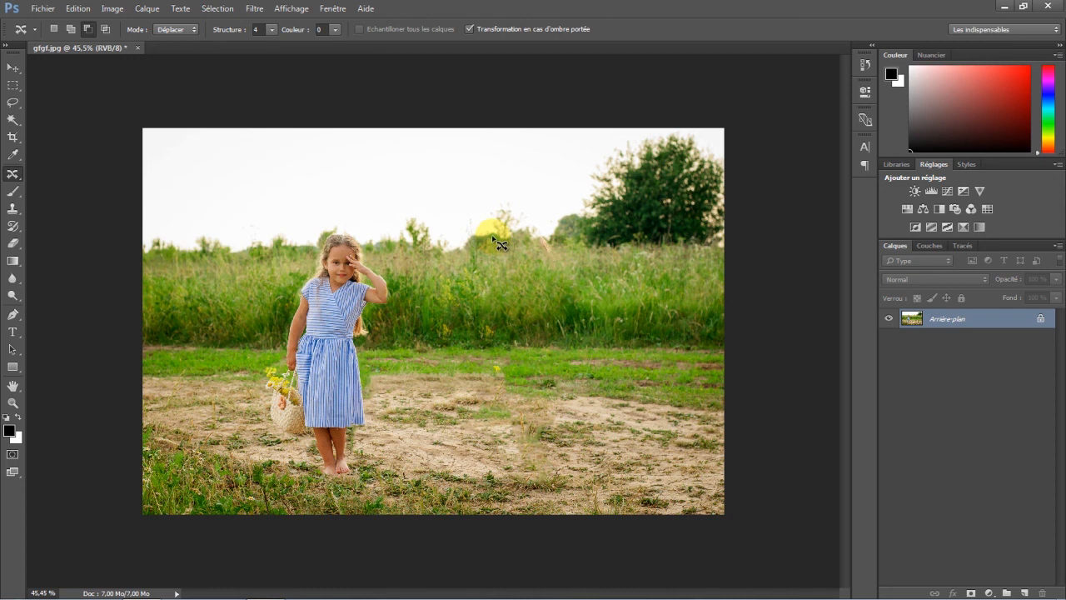